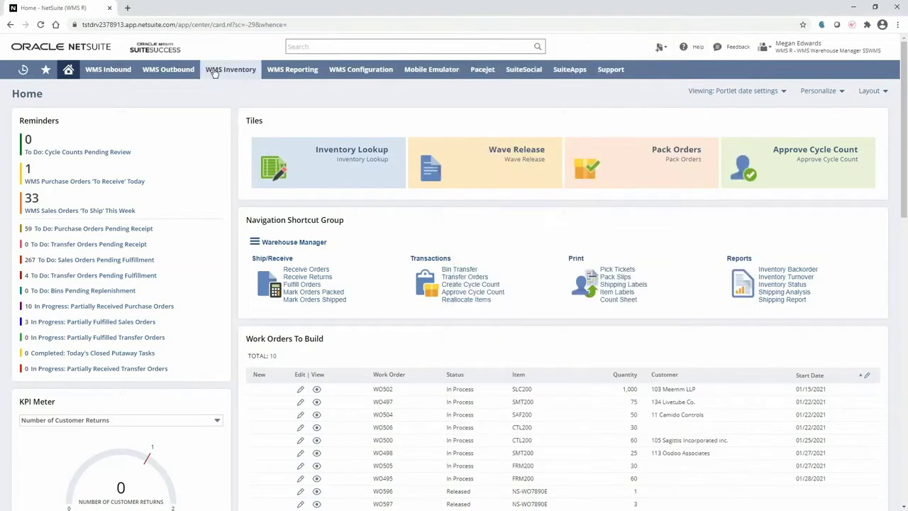
Open the cycle count plan list in a new browser tab and view the Cycle Count Plan Zone A record.
mouse_move(216, 69)
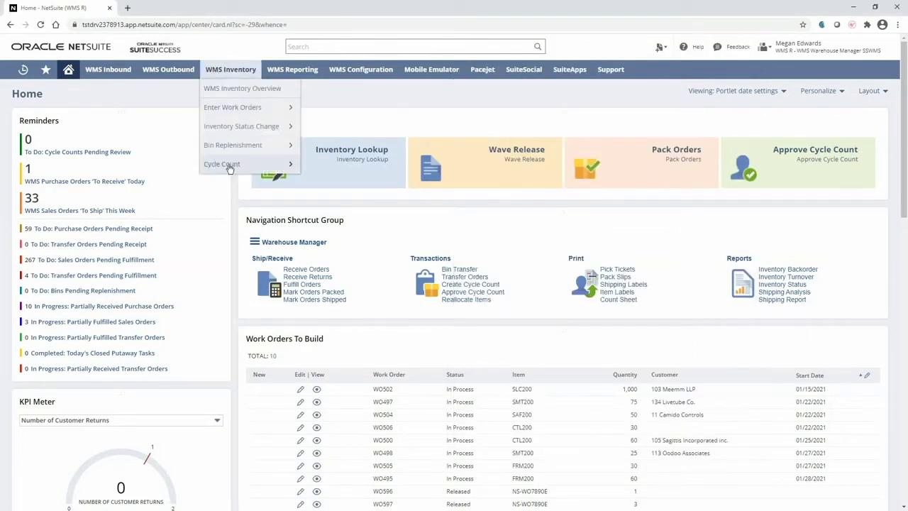
mouse_move(229, 168)
middle_click(325, 161)
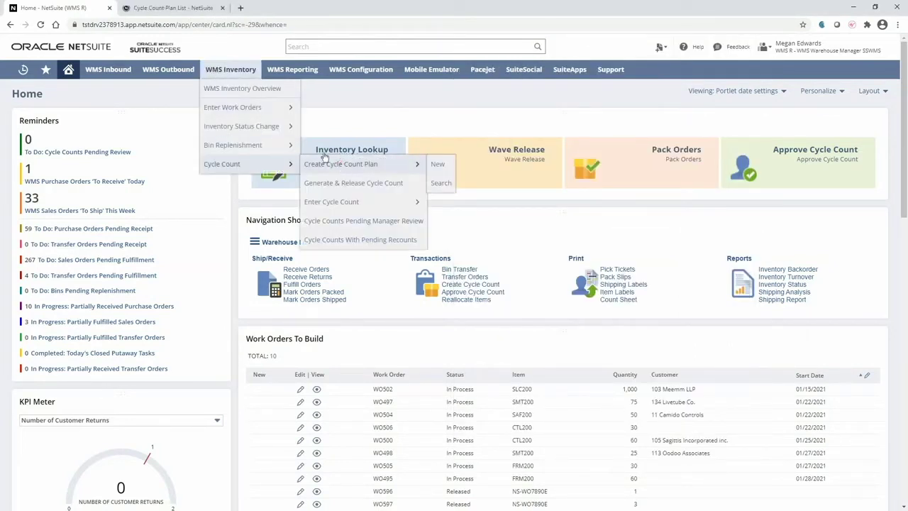
left_click(196, 9)
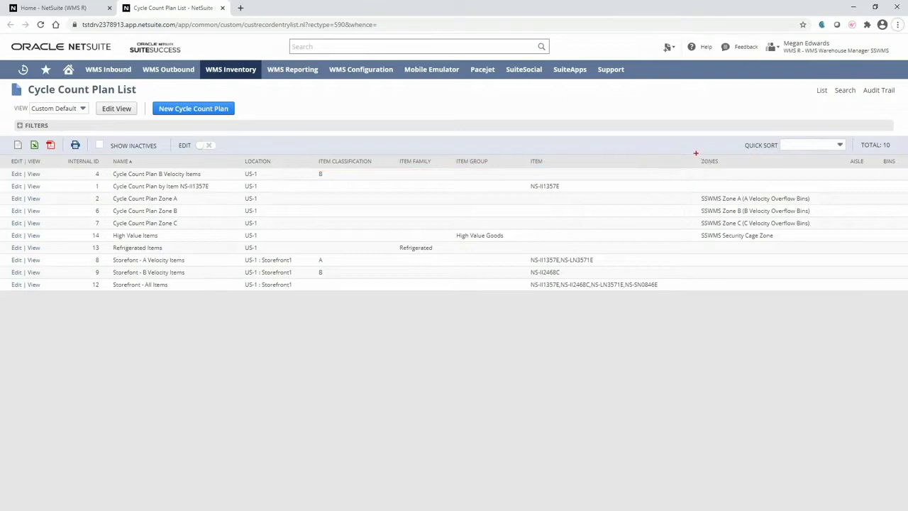
mouse_move(696, 153)
left_mouse_down()
mouse_move(778, 167)
mouse_move(905, 169)
left_mouse_up()
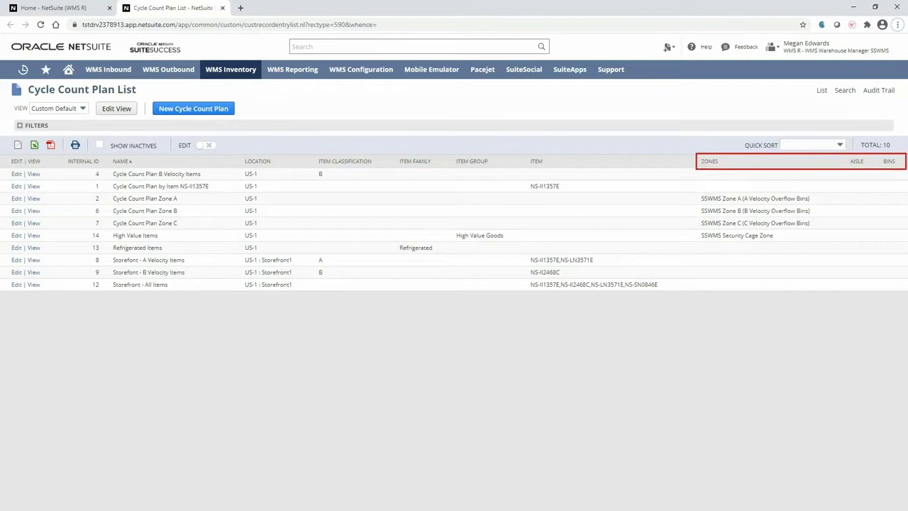
left_click(33, 200)
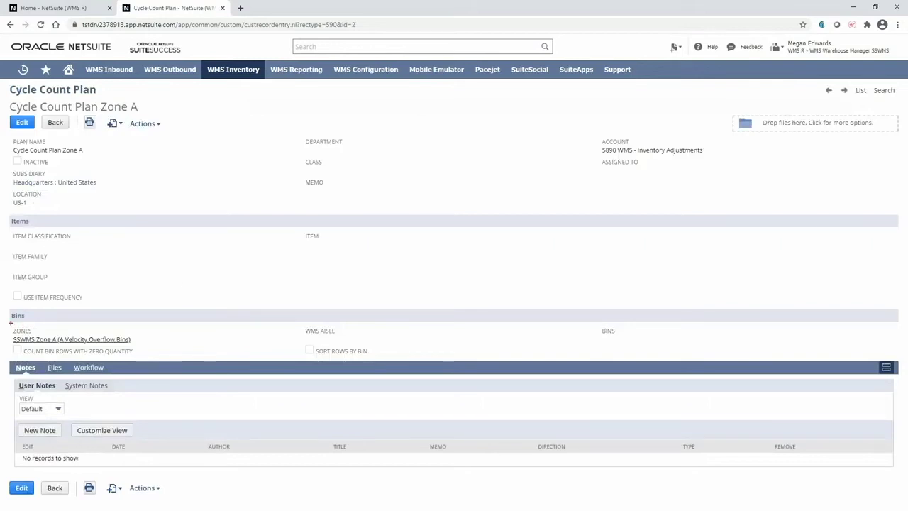
mouse_move(132, 349)
left_mouse_down()
mouse_move(9, 323)
mouse_move(145, 344)
left_mouse_up()
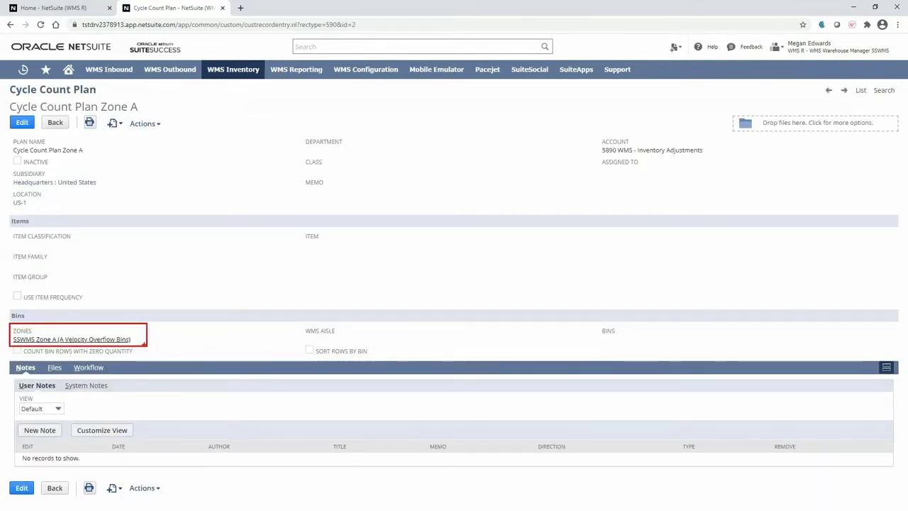
left_click(23, 124)
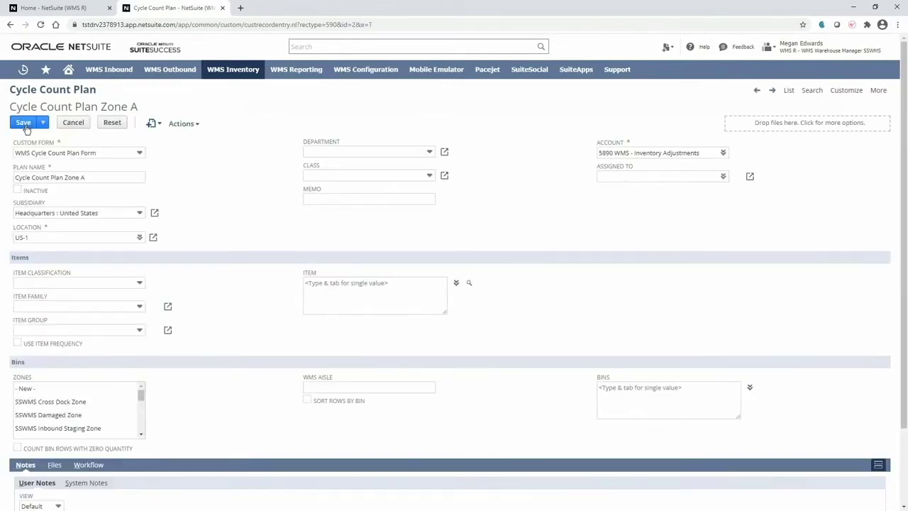
left_click(106, 330)
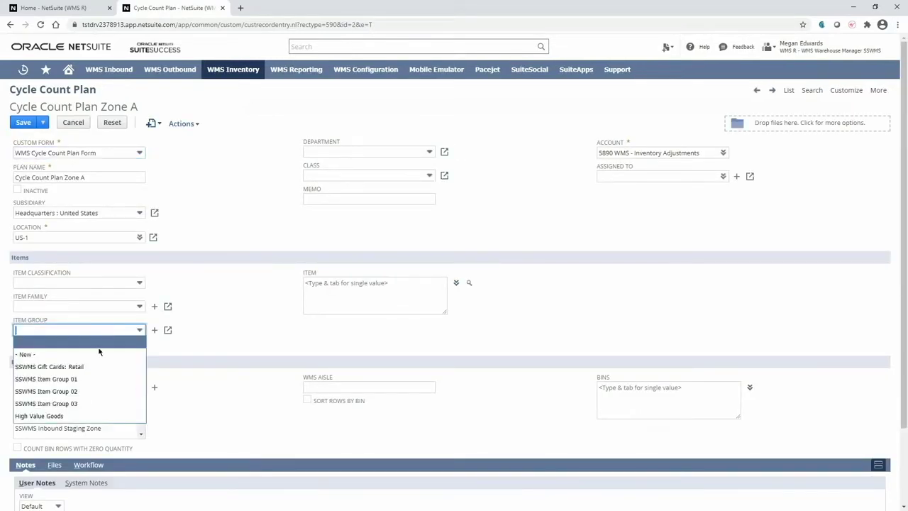
left_click(78, 417)
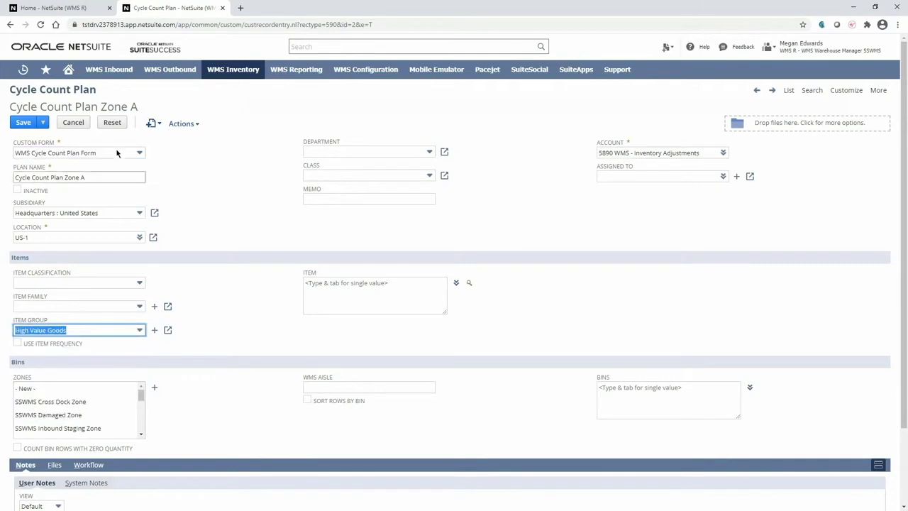
left_click(83, 125)
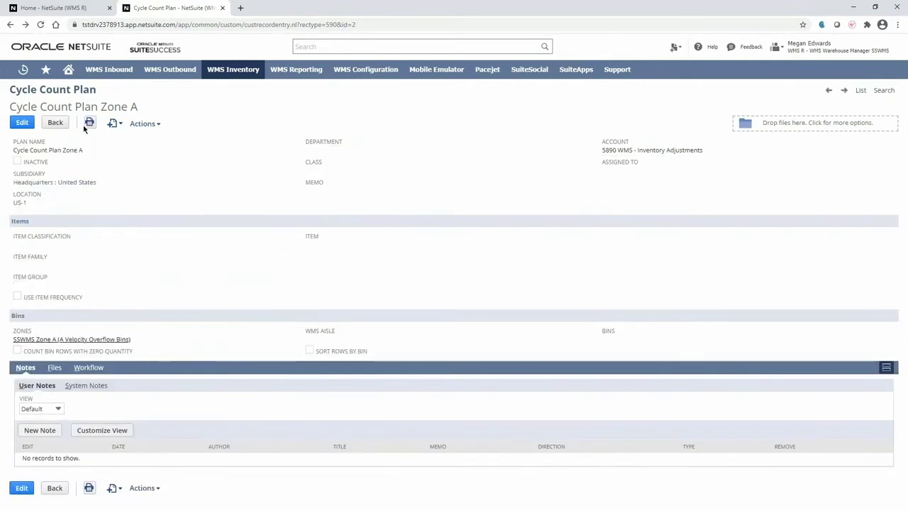
Go to cycle count generation and display the items of Cycle Count Plan Zone A without a date range.
mouse_move(229, 69)
mouse_move(244, 164)
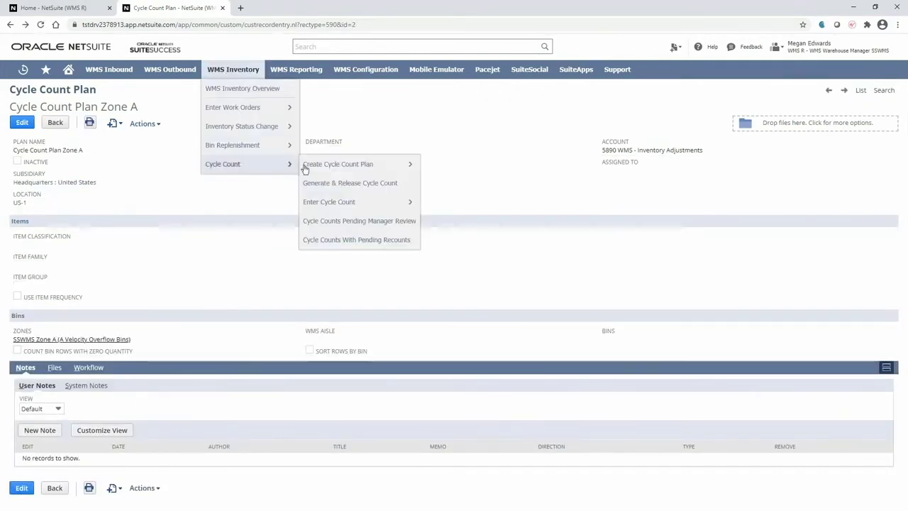
left_click(330, 184)
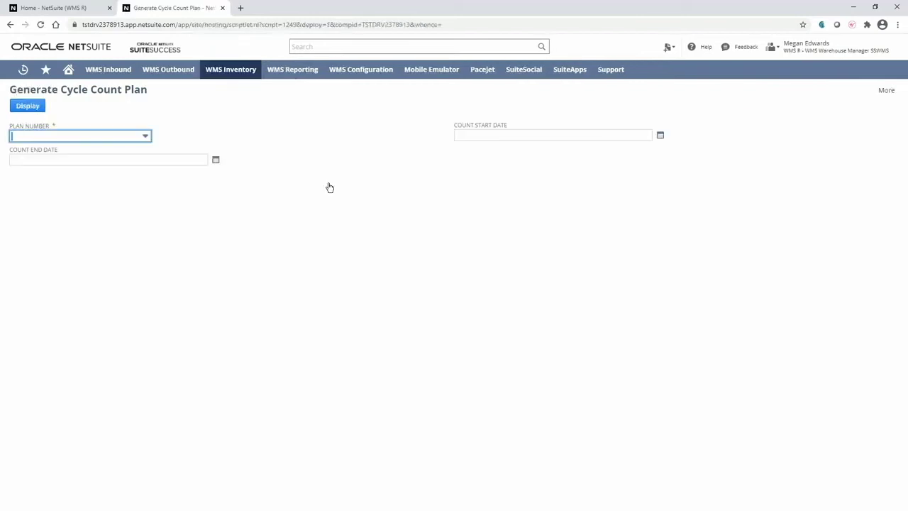
left_click(144, 136)
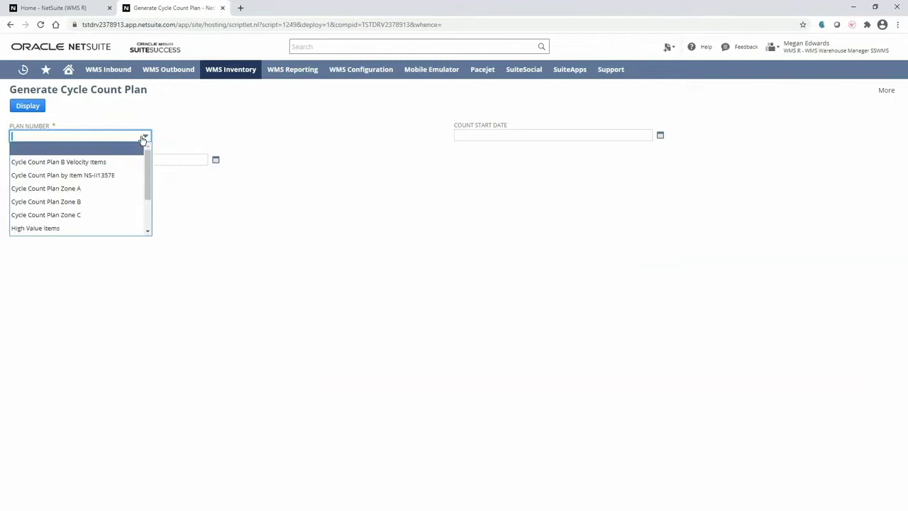
left_click(101, 188)
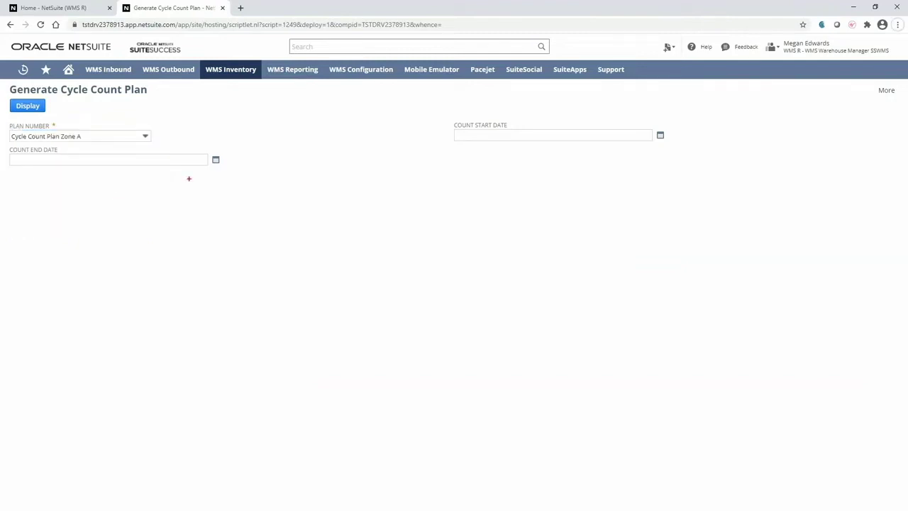
left_click_drag(230, 159, 260, 151)
left_click_drag(676, 134, 724, 125)
left_click(23, 105)
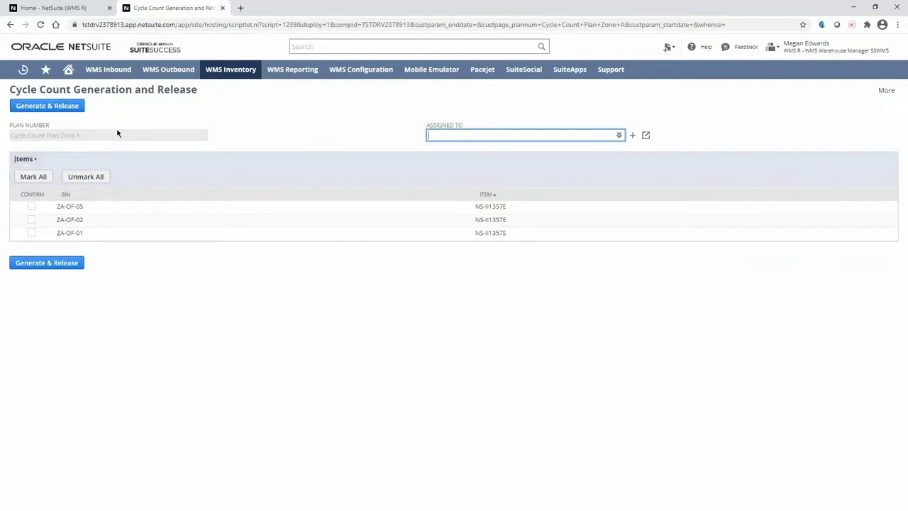
Generate and release the cycle count for every listed bin except ZA-OF-05, and start the count.
left_click(42, 178)
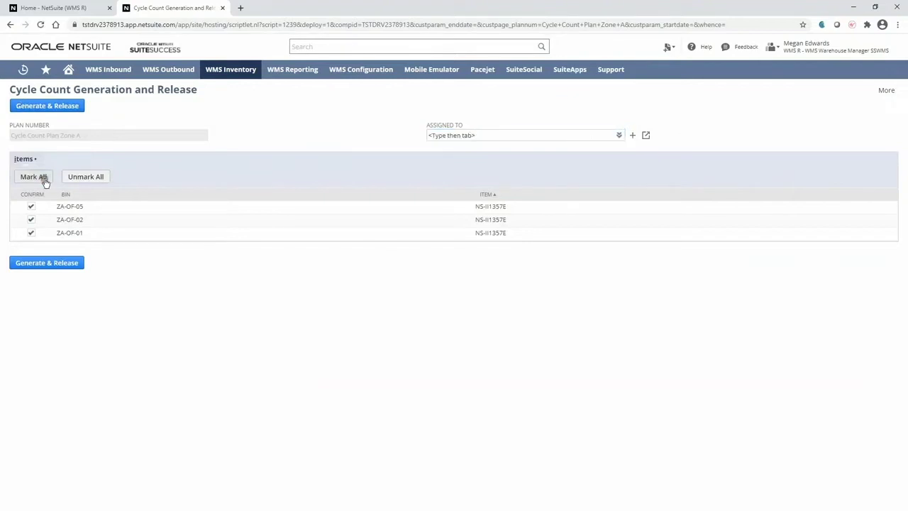
left_click(30, 206)
left_click_drag(423, 121, 663, 147)
left_click(53, 106)
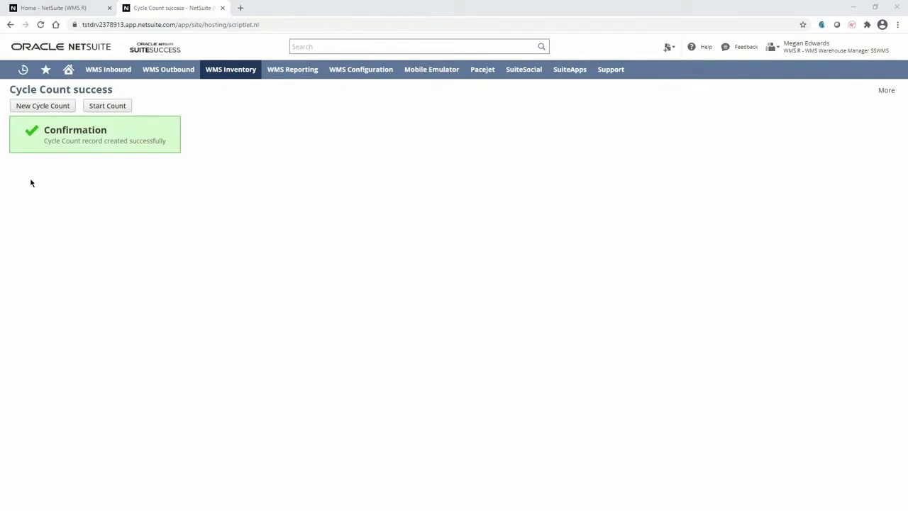
left_click(109, 110)
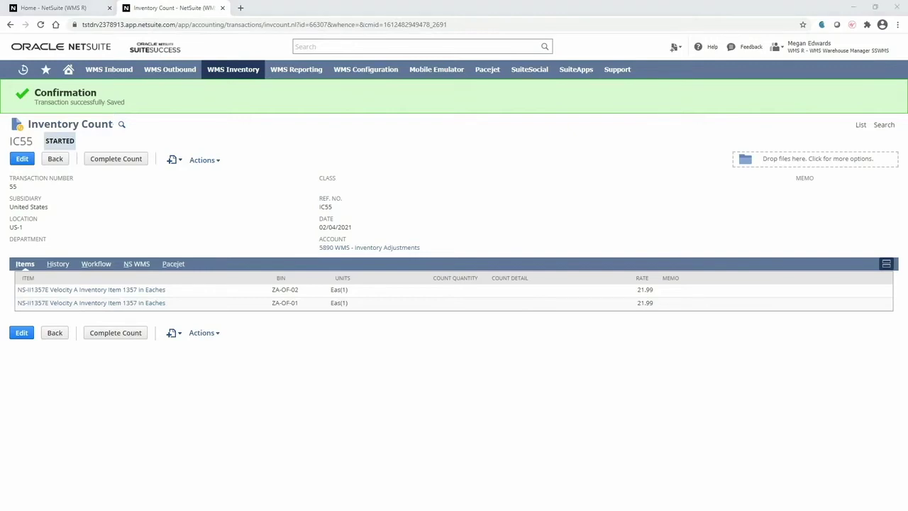
Switch to the SCM Mobile window, select warehouse US-1 and open the inventory cycle count plans.
key("alt+Tab")
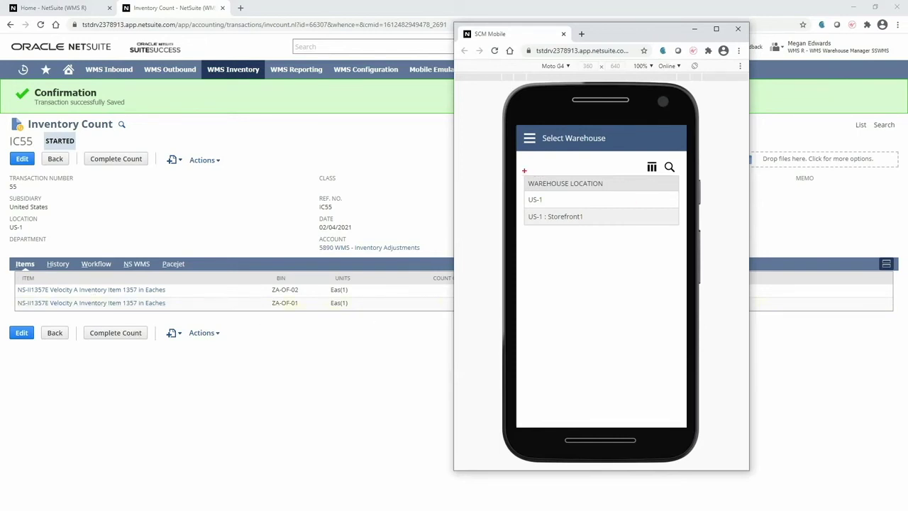
mouse_move(524, 170)
left_mouse_down()
mouse_move(604, 211)
mouse_move(612, 226)
left_mouse_up()
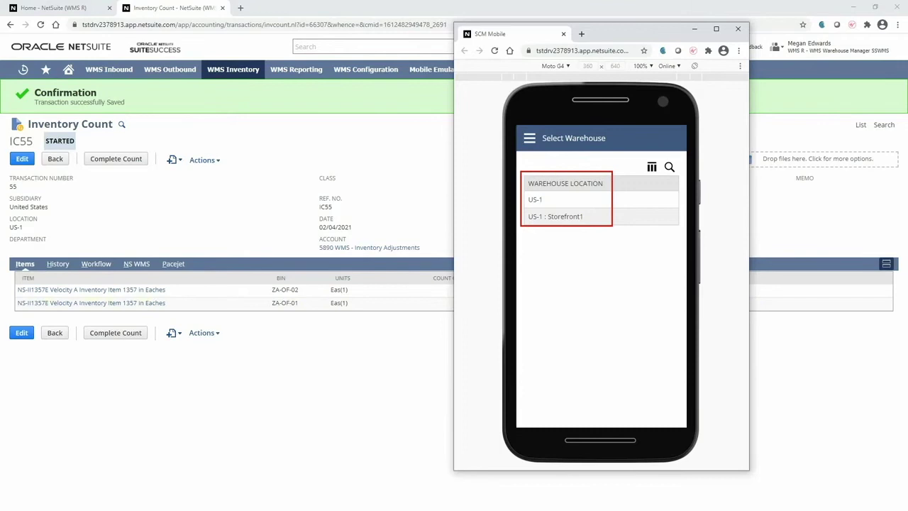
left_click(551, 199)
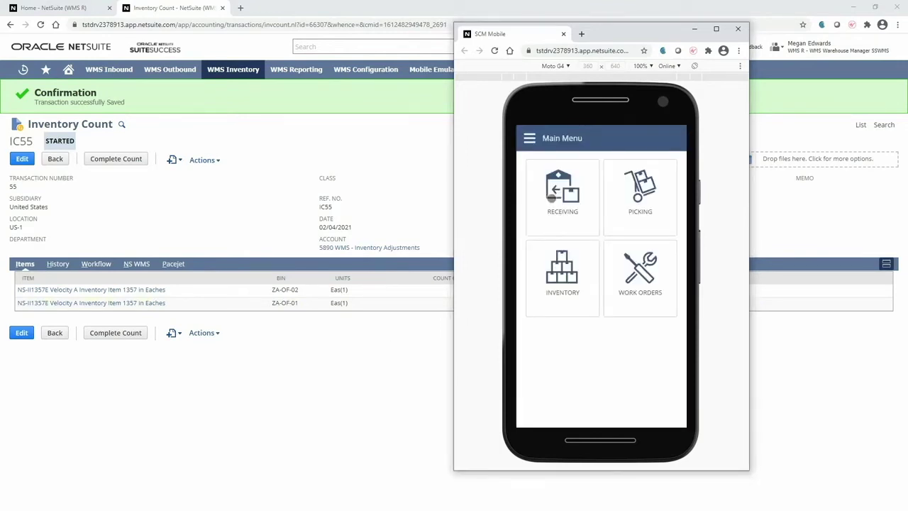
left_click(562, 308)
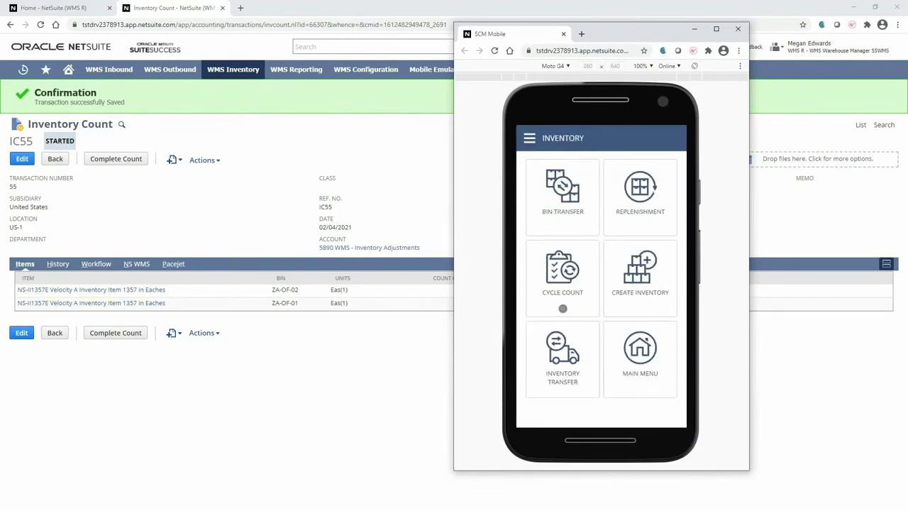
left_click(562, 306)
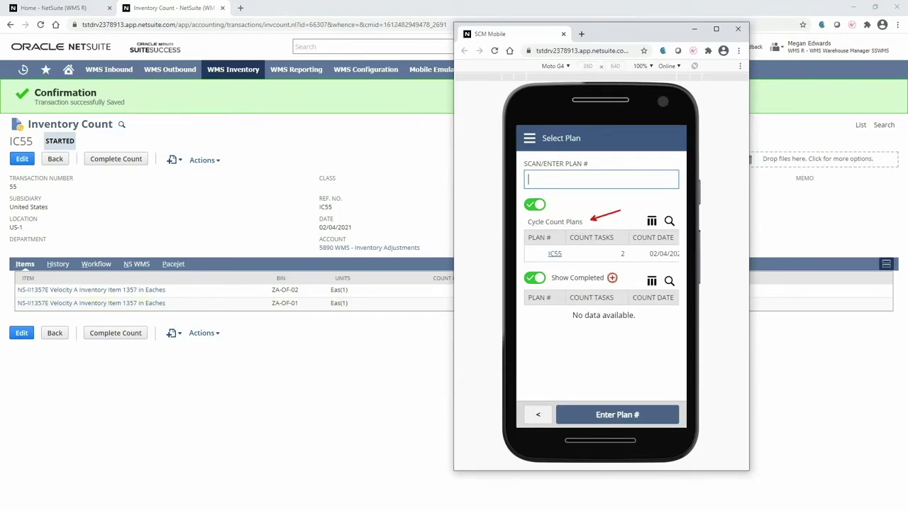
left_click_drag(610, 279, 650, 265)
key("Escape")
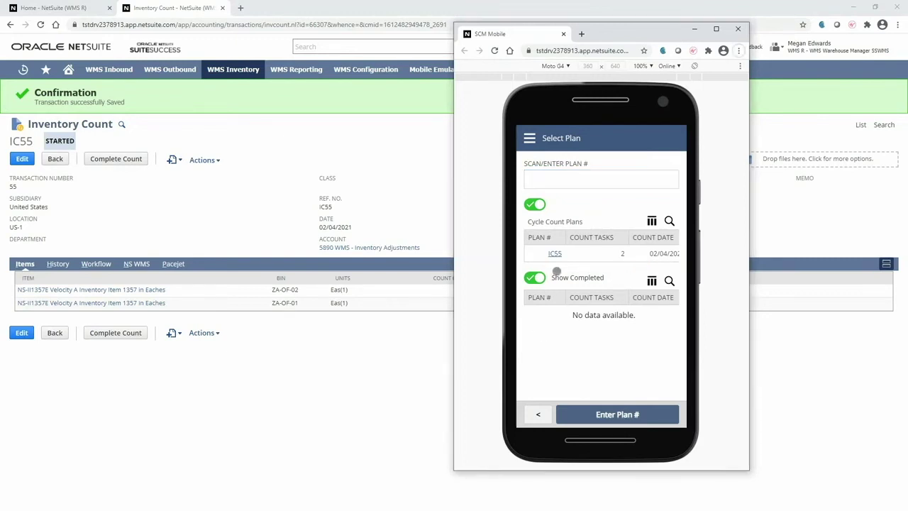
Open the ZA-OF-01 task of cycle count plan IC55 and submit ZA-OF-01 as its bin.
left_click(556, 253)
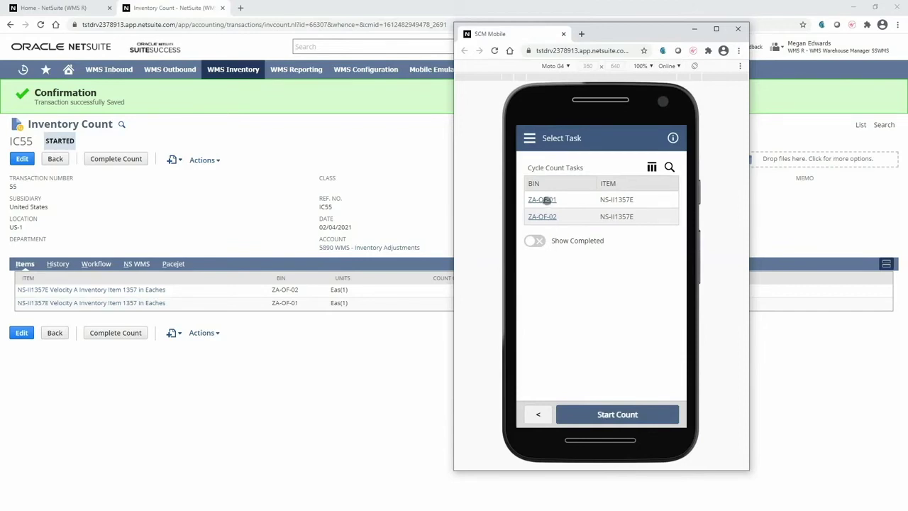
left_click(546, 200)
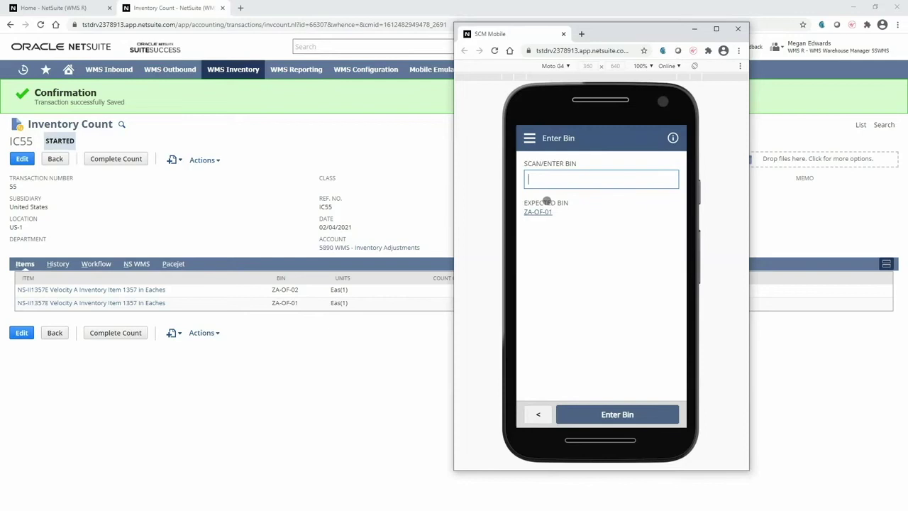
left_click(535, 182)
type("ZA-OF-01")
left_click(645, 421)
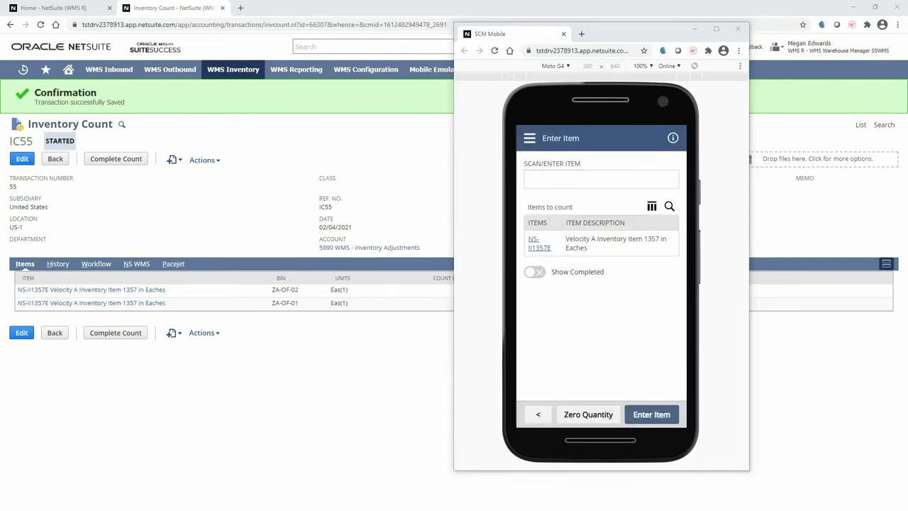
Record a count of 54 eaches for item NS-II1357E in bin ZA-OF-01.
left_click(557, 180)
type("NS-II1357E")
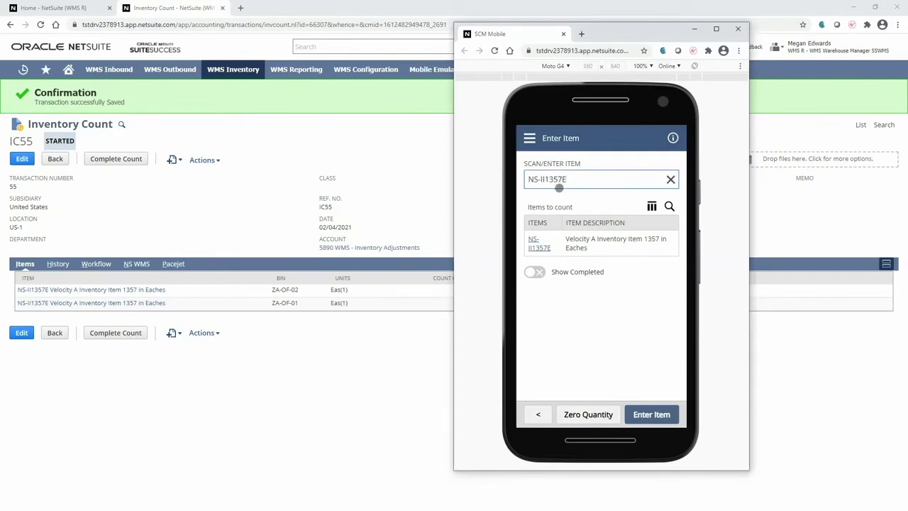
left_click(648, 414)
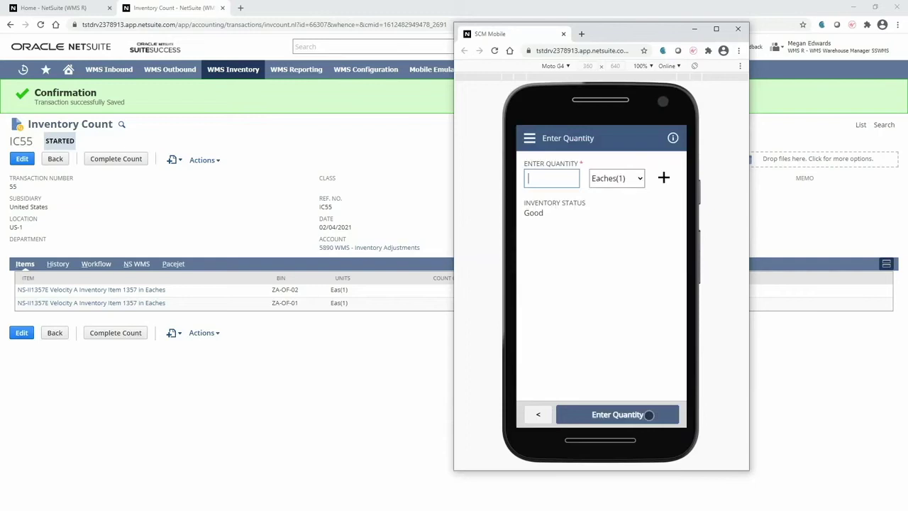
type("54")
left_click(648, 418)
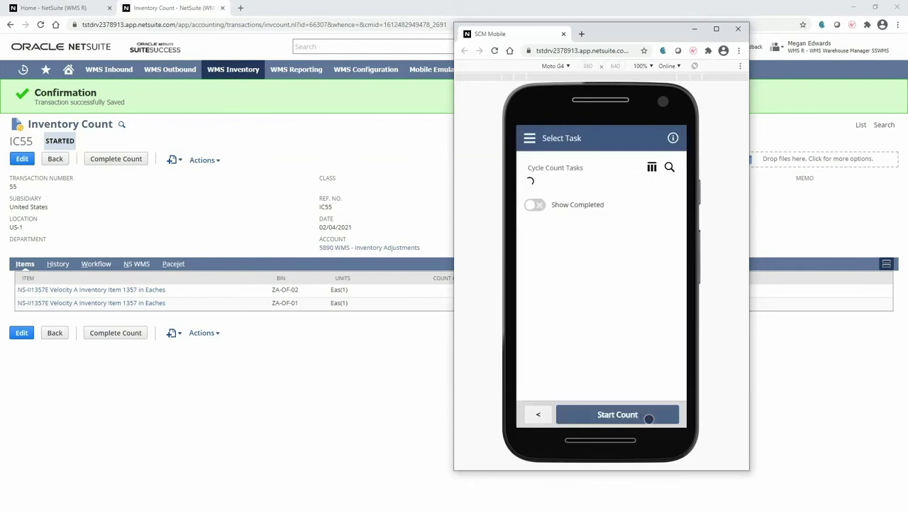
Open the remaining count task and submit ZA-OF-02 as its bin.
left_click(554, 199)
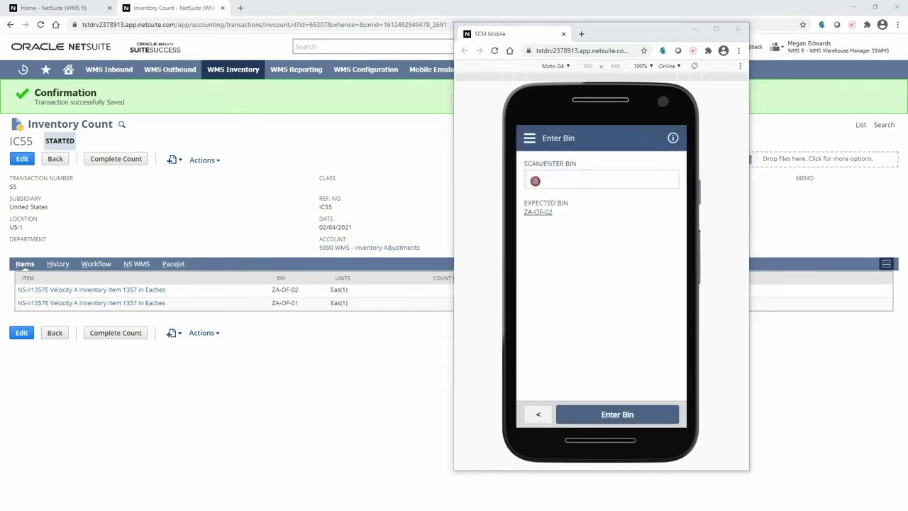
left_click(561, 179)
type("ZA-OF-02")
left_click(614, 408)
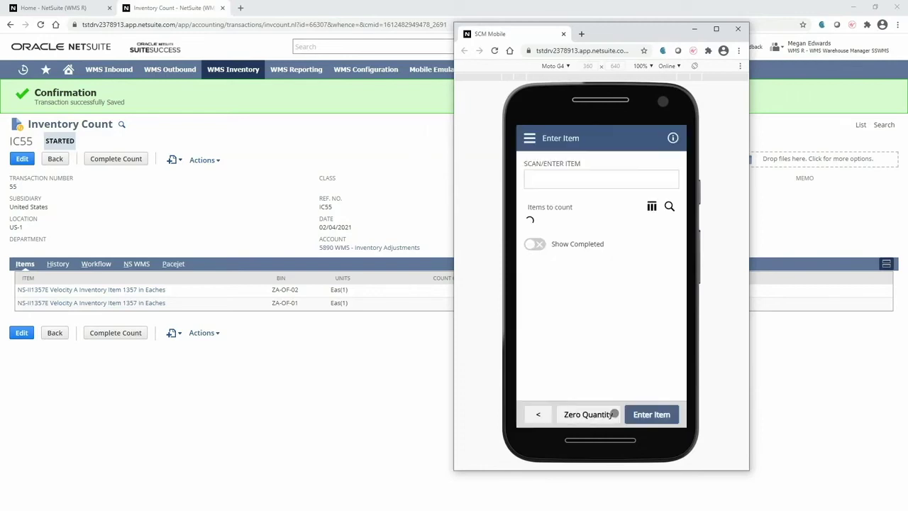
Record a count of 56 eaches for item NS-II1357E in bin ZA-OF-02.
left_click(578, 183)
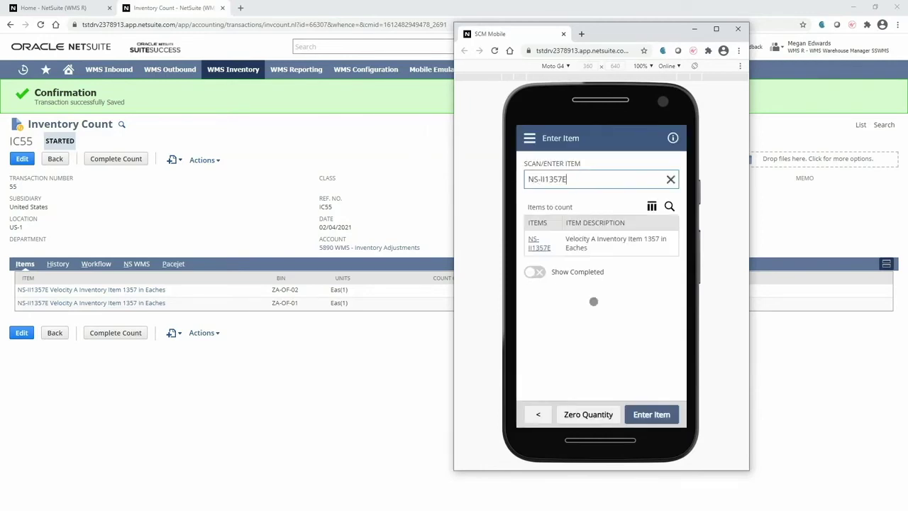
type("NS-II1357E")
left_click(641, 417)
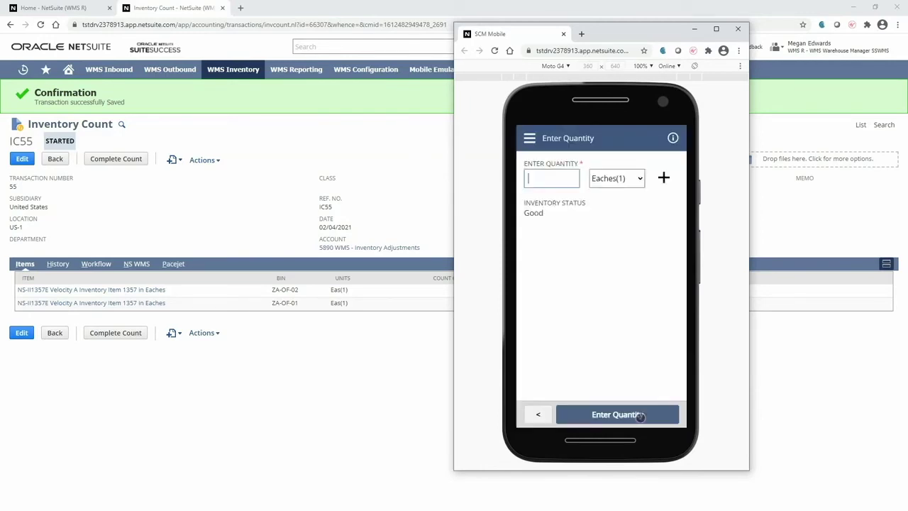
type("10")
left_click(640, 415)
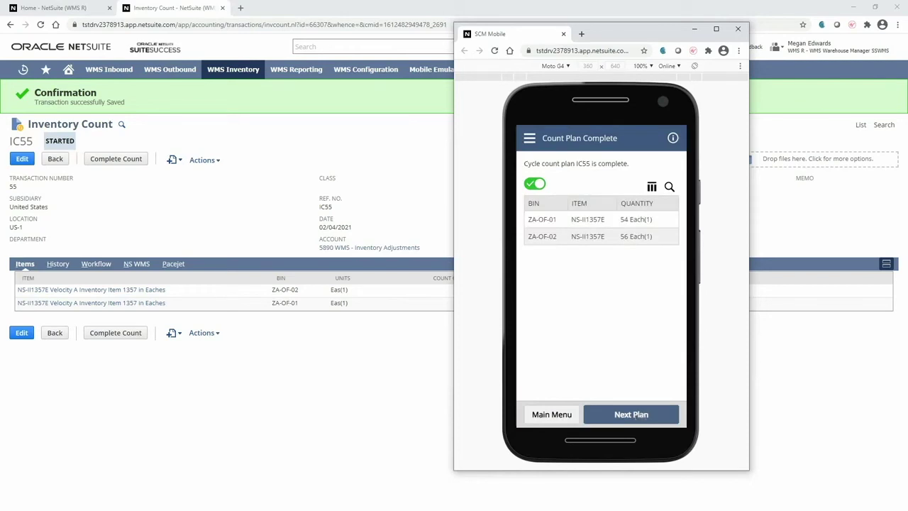
Open cycle count IC55 from the home page's cycle counts pending review reminder and complete the count.
left_click(92, 9)
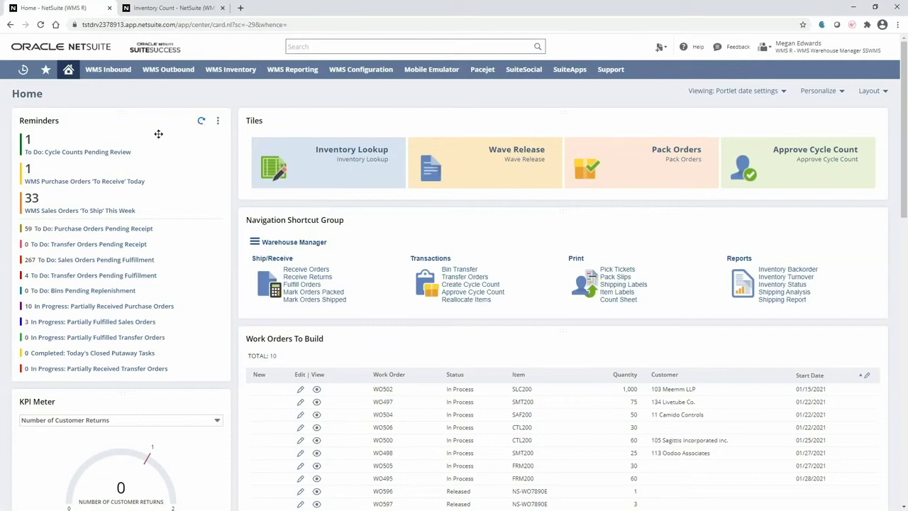
left_click(125, 153)
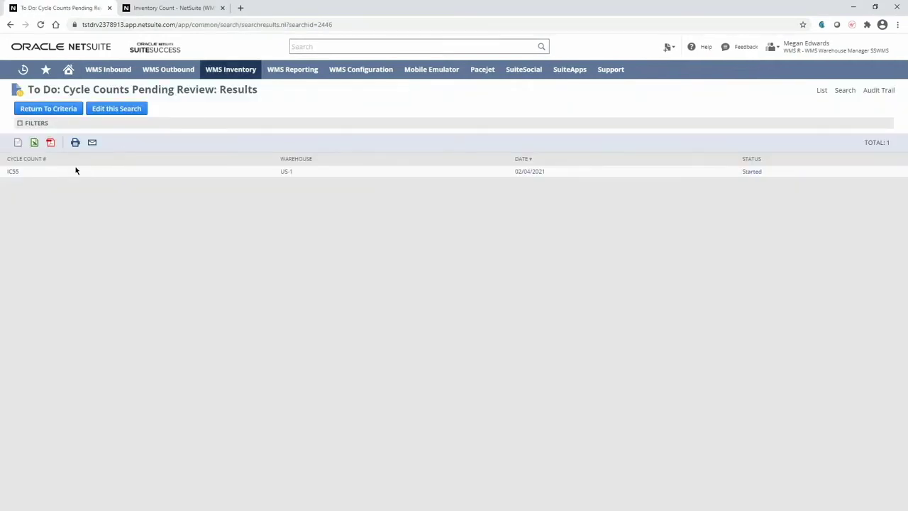
left_click(13, 172)
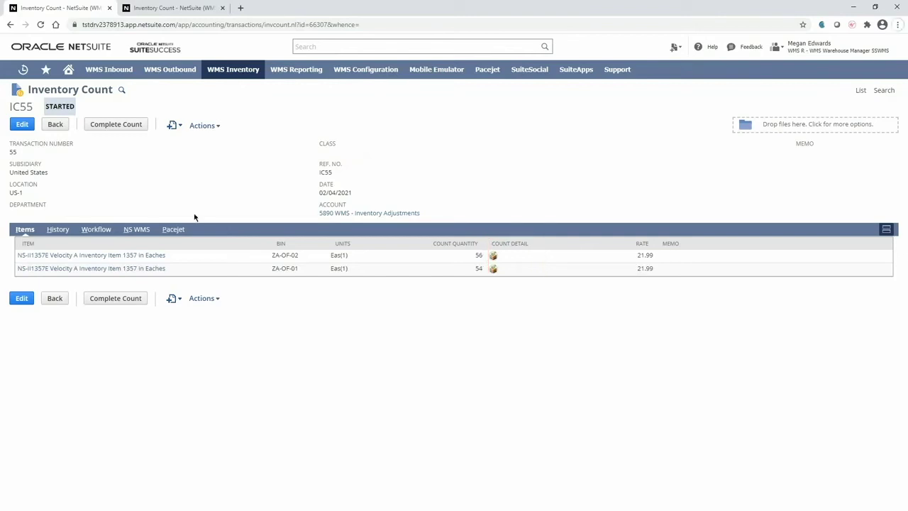
left_click(112, 123)
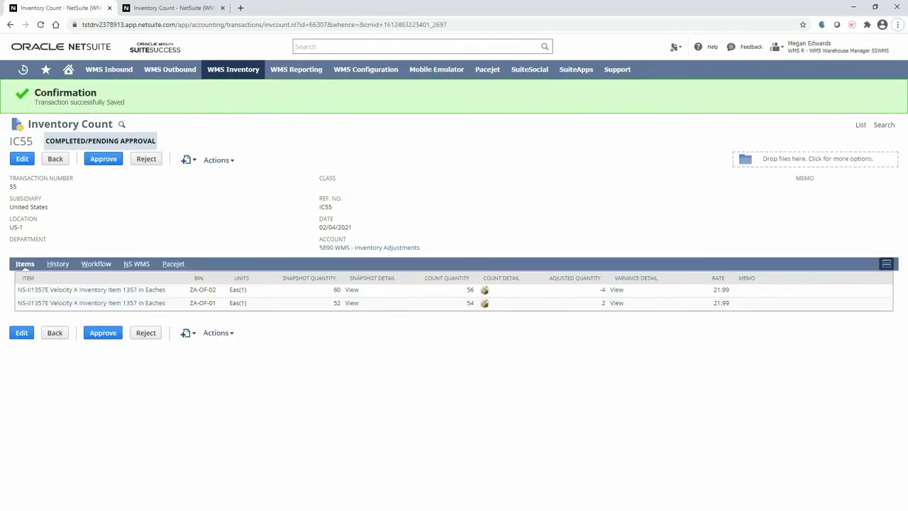
Review the snapshot, count and adjusted quantities of IC55, including the variance detail for item NS-II1357E in bin ZA-OF-02.
left_click_drag(301, 266, 295, 228)
left_click_drag(449, 270, 446, 232)
left_click_drag(569, 264, 559, 233)
key("Escape")
left_click(616, 290)
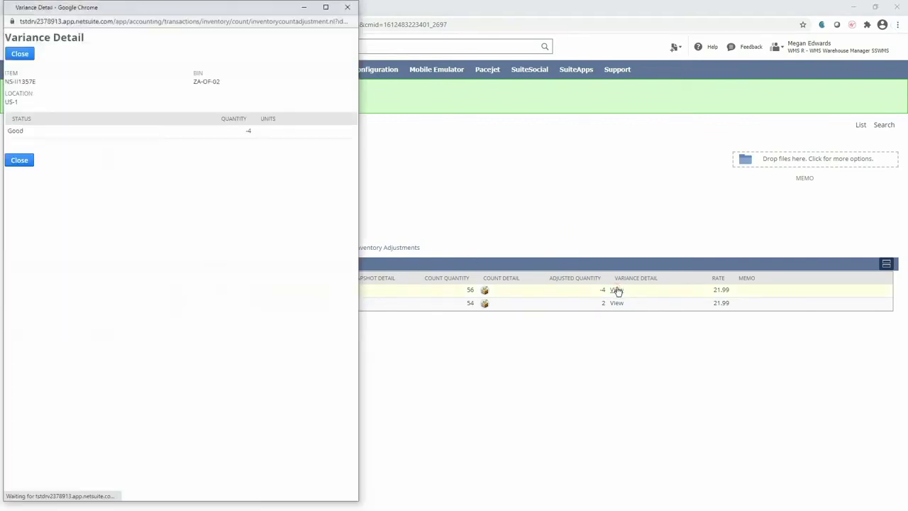
left_click(347, 7)
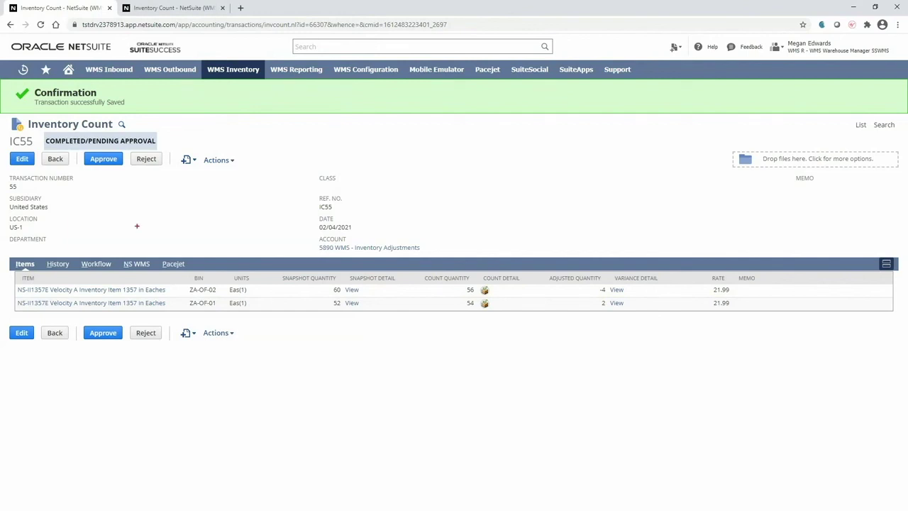
Approve the completed inventory count IC55.
left_click_drag(78, 144, 125, 170)
key("Escape")
left_click_drag(123, 146, 168, 172)
left_click(103, 159)
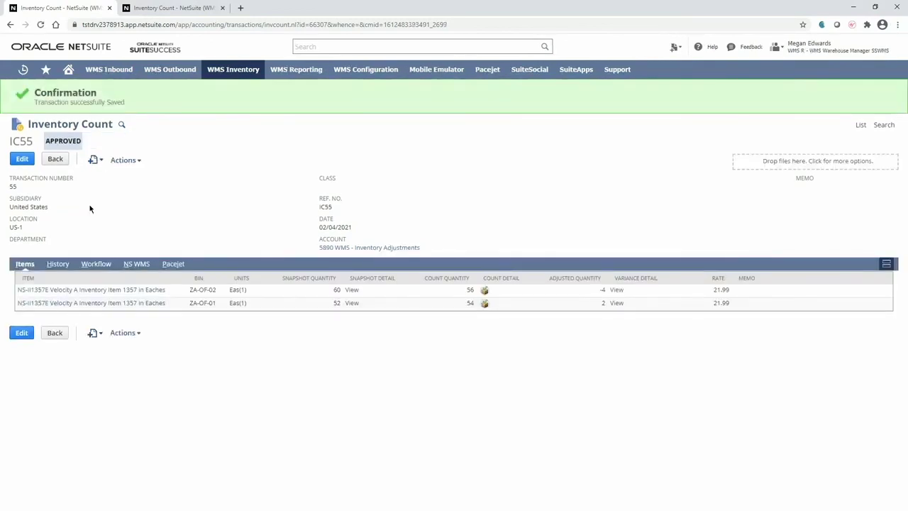
Open inventory adjustment IA90 from the inventory adjustments in the count's history.
left_click(58, 264)
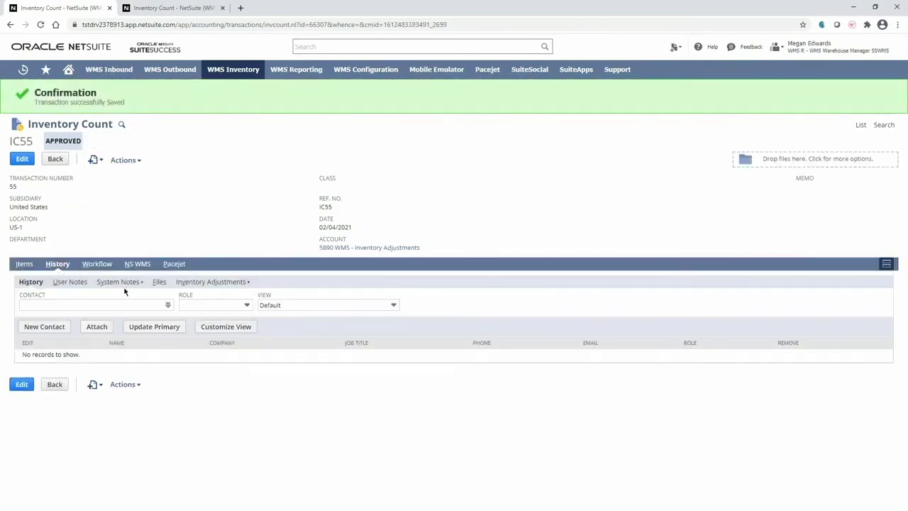
left_click(220, 283)
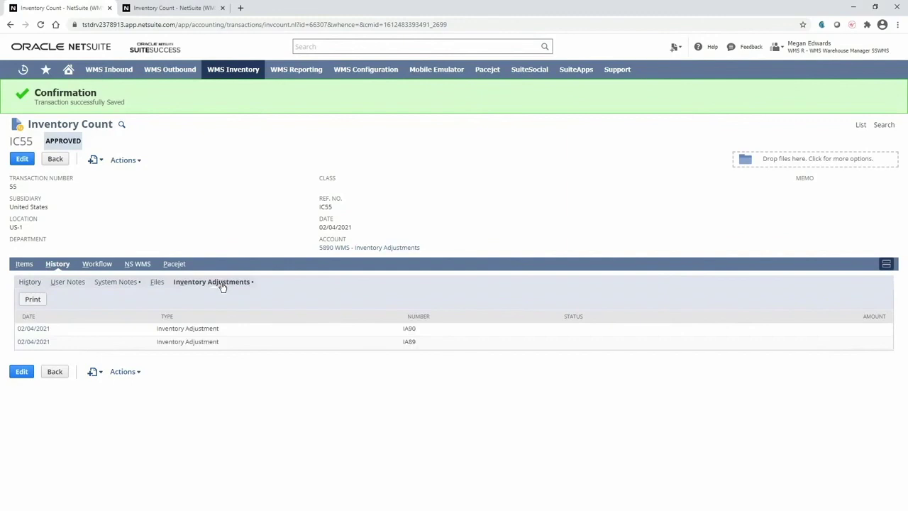
left_click(33, 330)
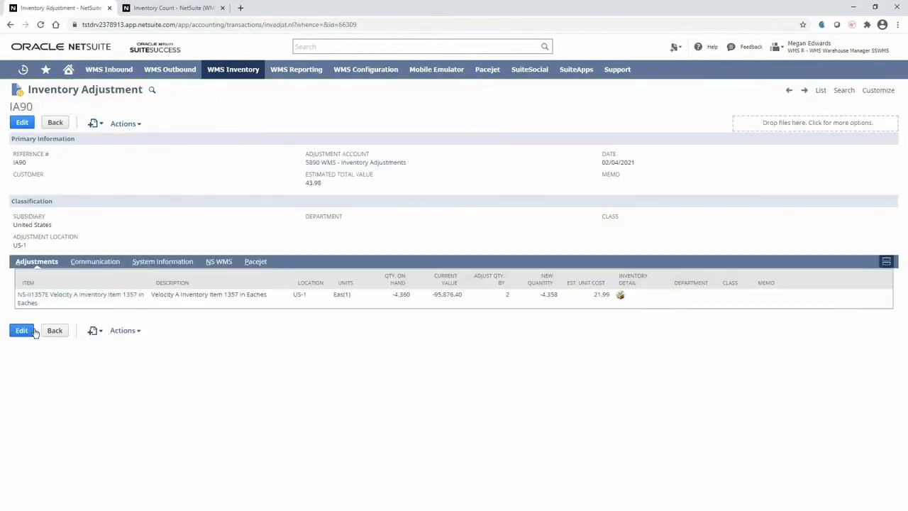